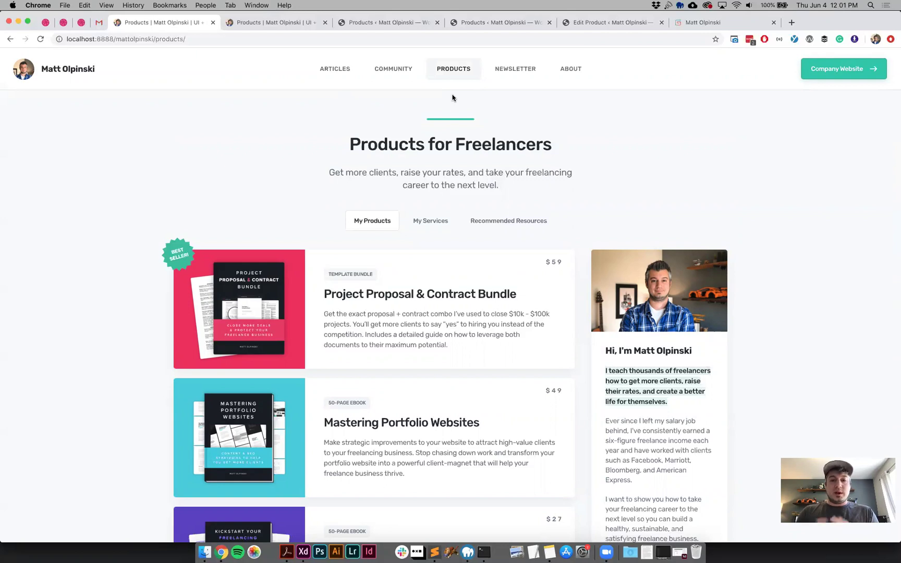
Switch to the admin Products tab and scroll through the product entries.
scroll(249, 181, down, 2)
scroll(249, 183, up, 2)
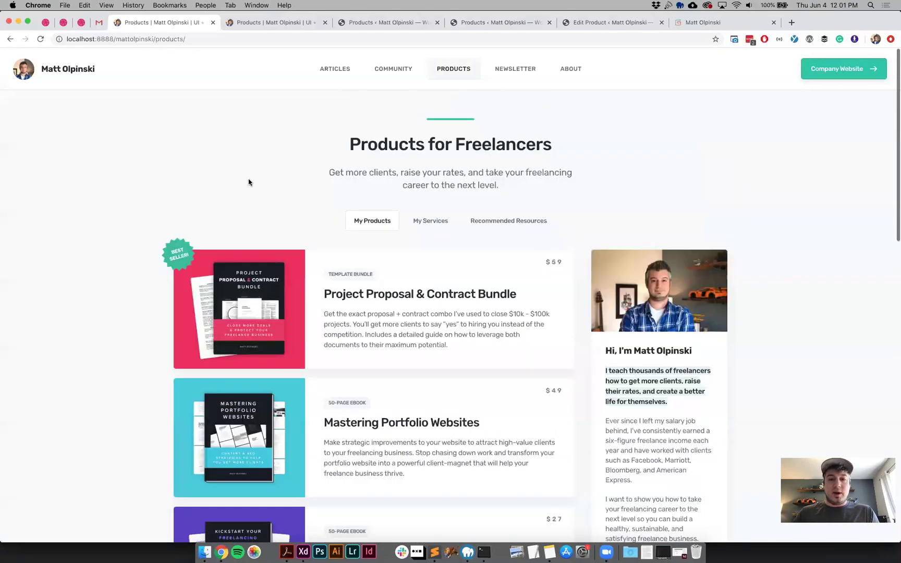
click(385, 24)
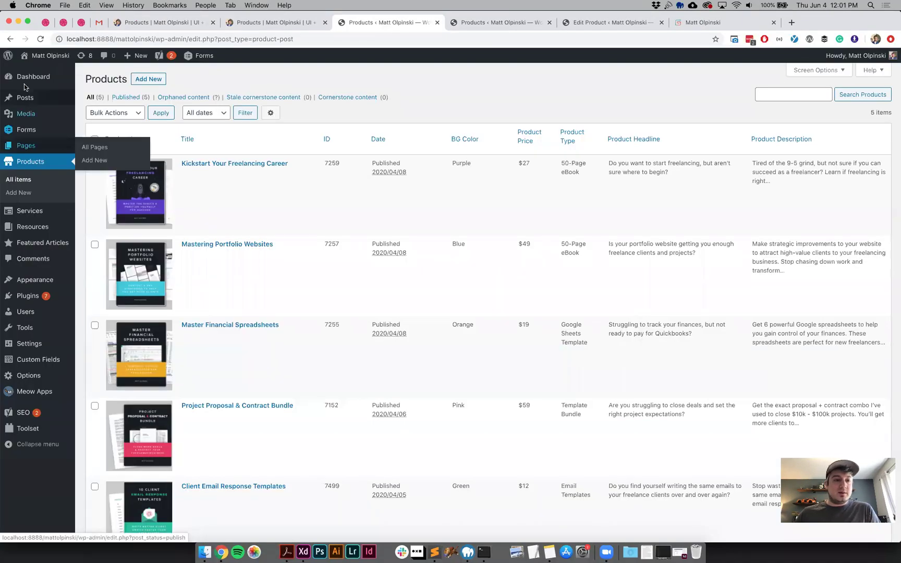
mouse_move(29, 97)
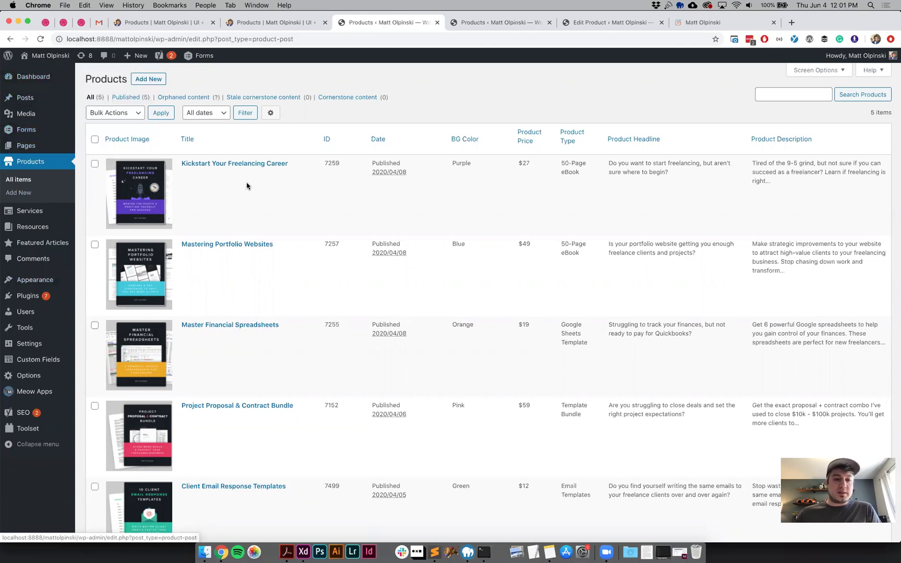
scroll(221, 178, down, 2)
scroll(286, 251, down, 2)
scroll(286, 251, up, 5)
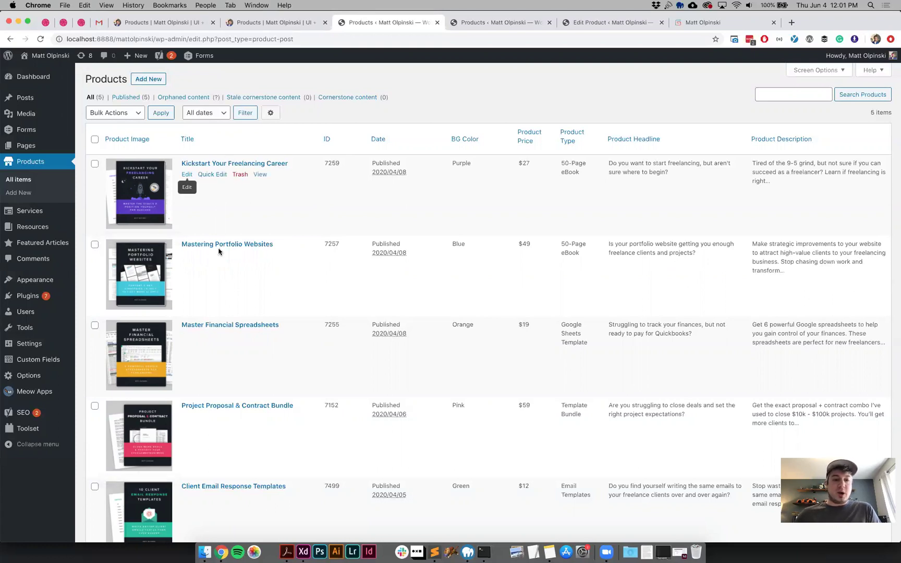
Open Kickstart Your Freelancing Career in Edit Product and review its price and fields.
click(234, 165)
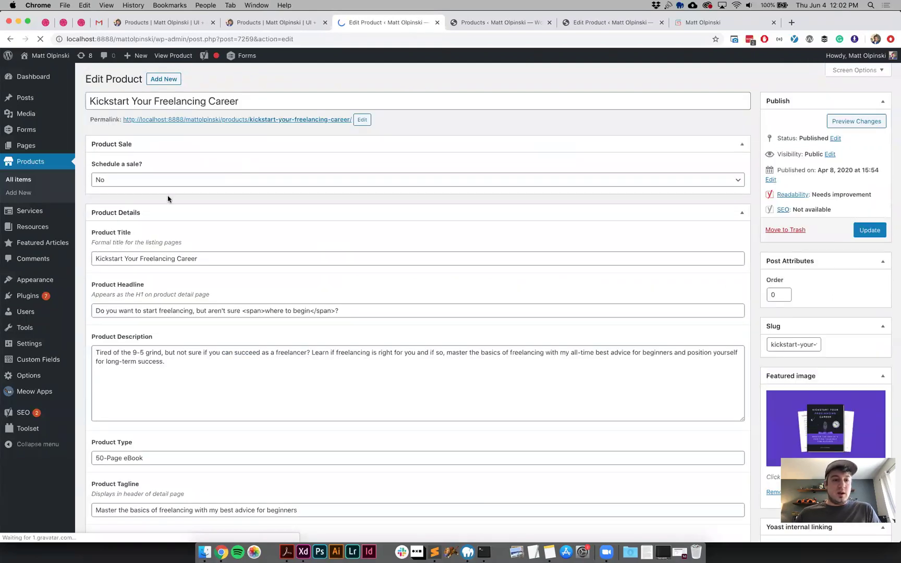
scroll(88, 310, down, 10)
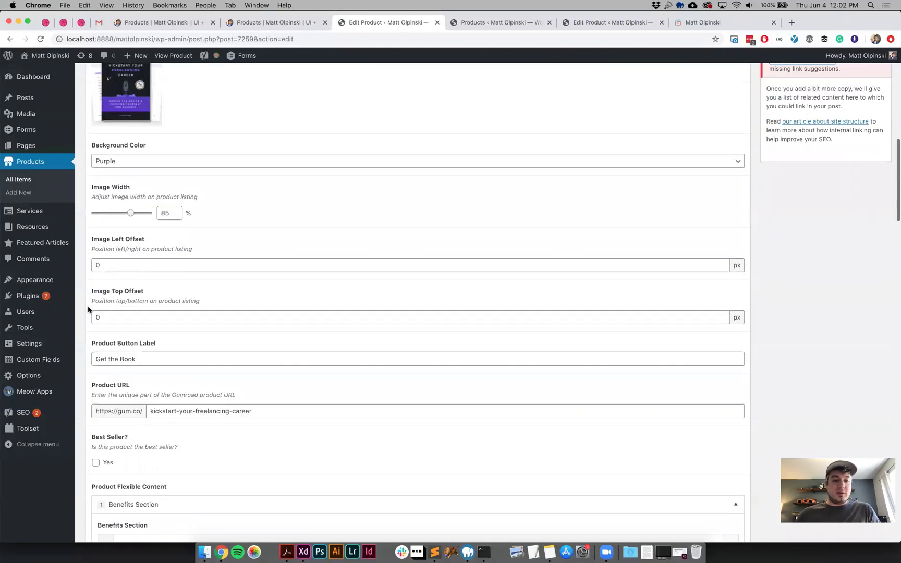
scroll(87, 310, down, 5)
scroll(81, 308, up, 9)
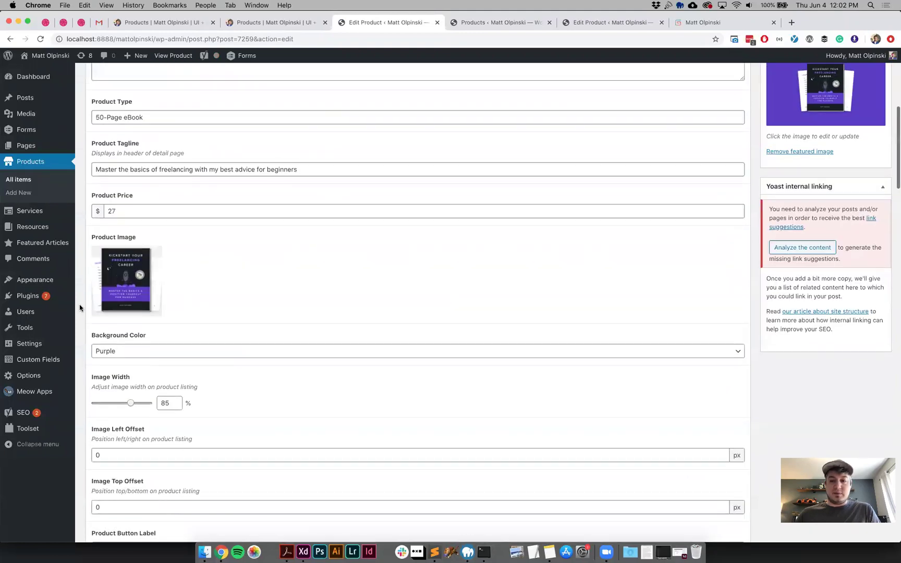
scroll(80, 308, up, 6)
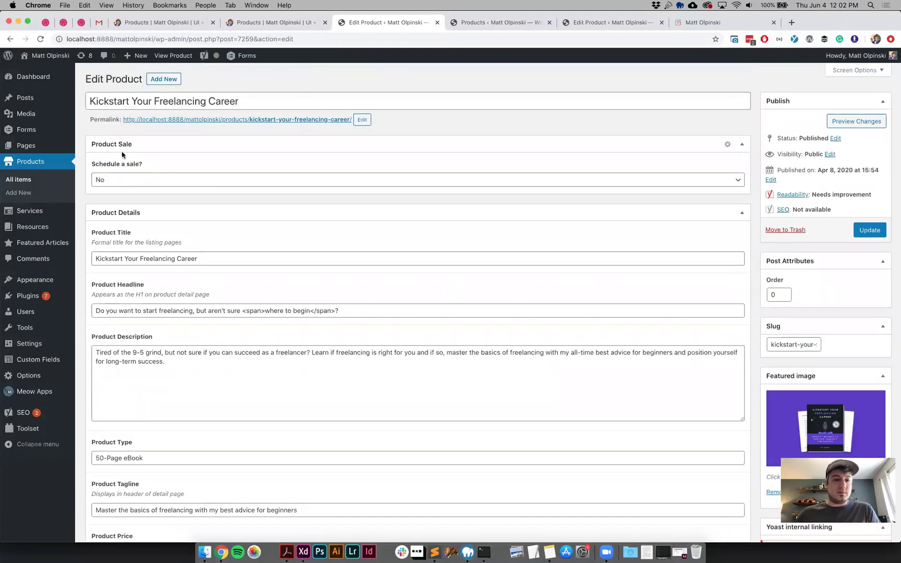
Set 'Schedule a sale?' to Yes and pick June 5, 2020 as the sale start.
click(181, 180)
click(181, 189)
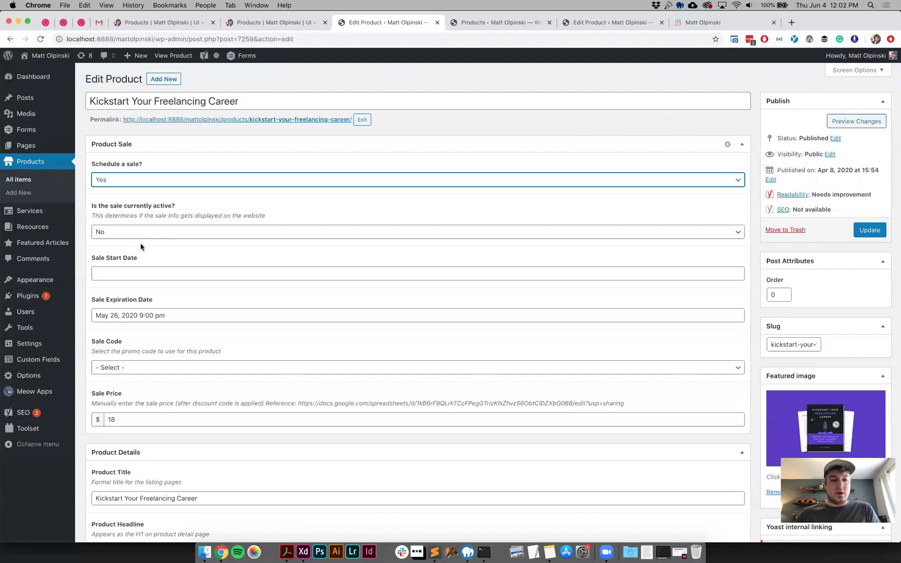
click(131, 274)
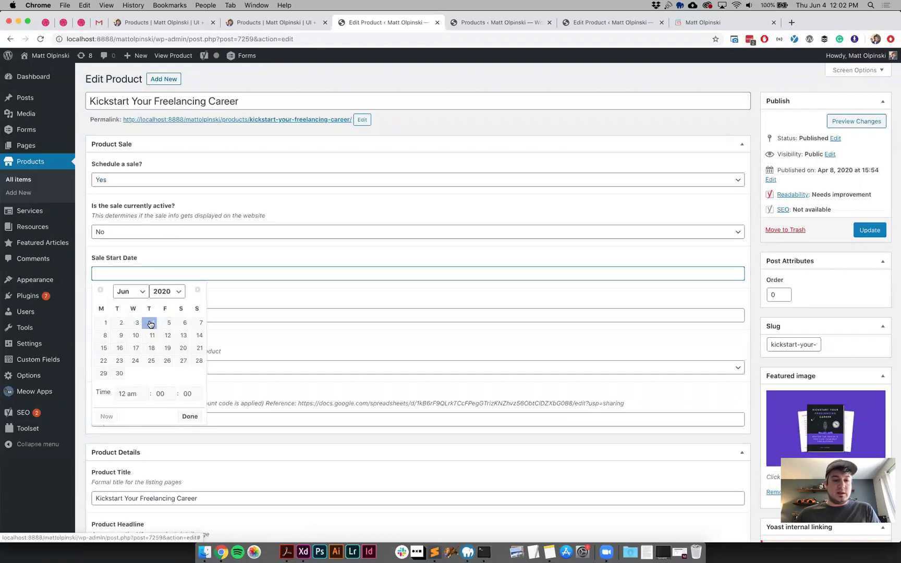
click(168, 323)
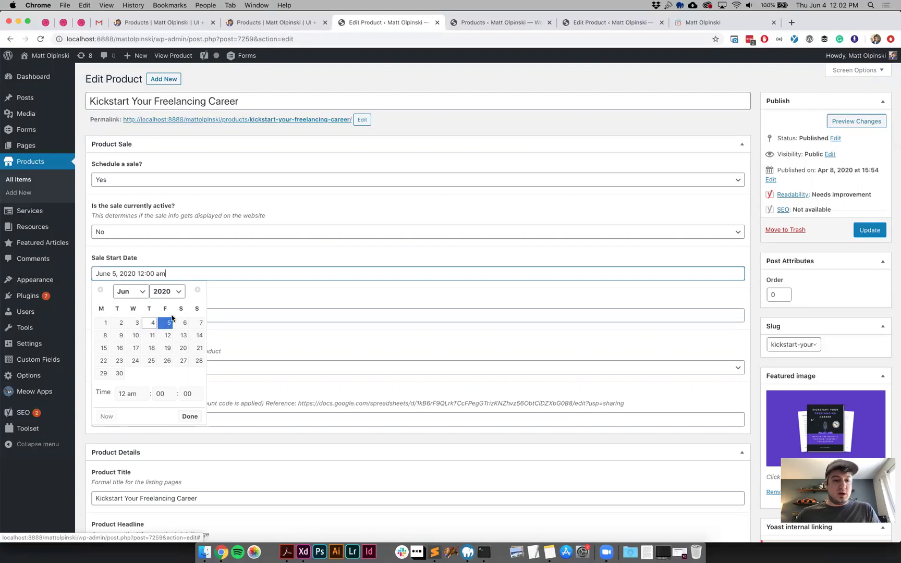
Set the sale expiration date to June 7, 2020 9:00 pm.
click(187, 316)
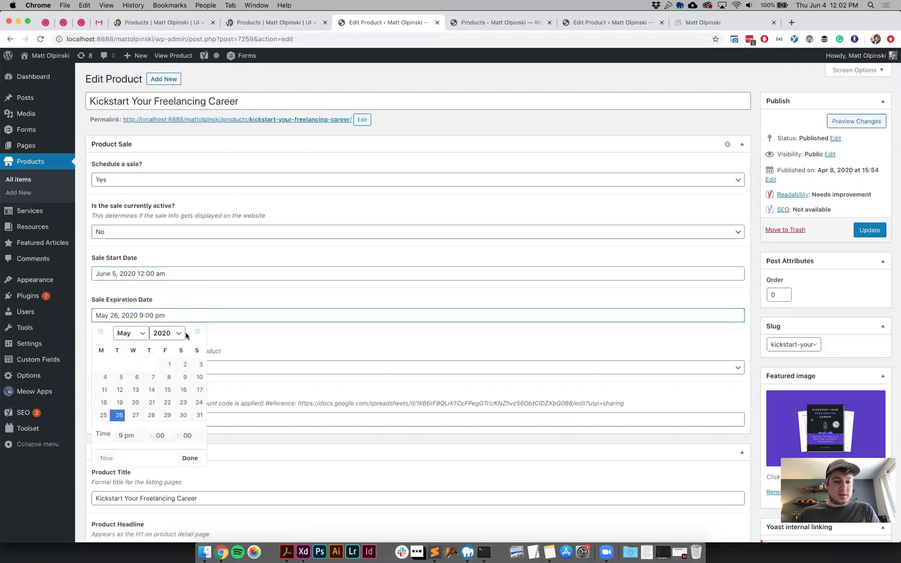
click(197, 332)
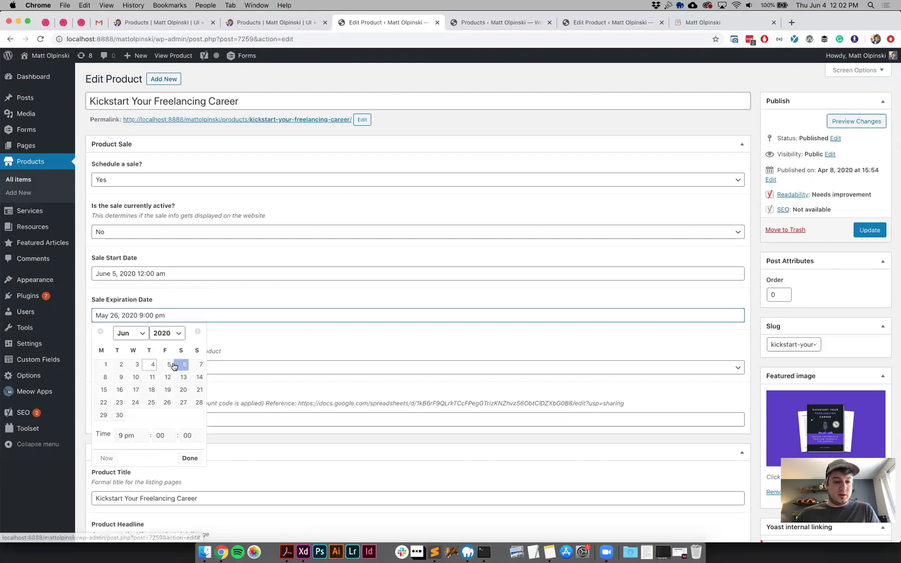
click(201, 367)
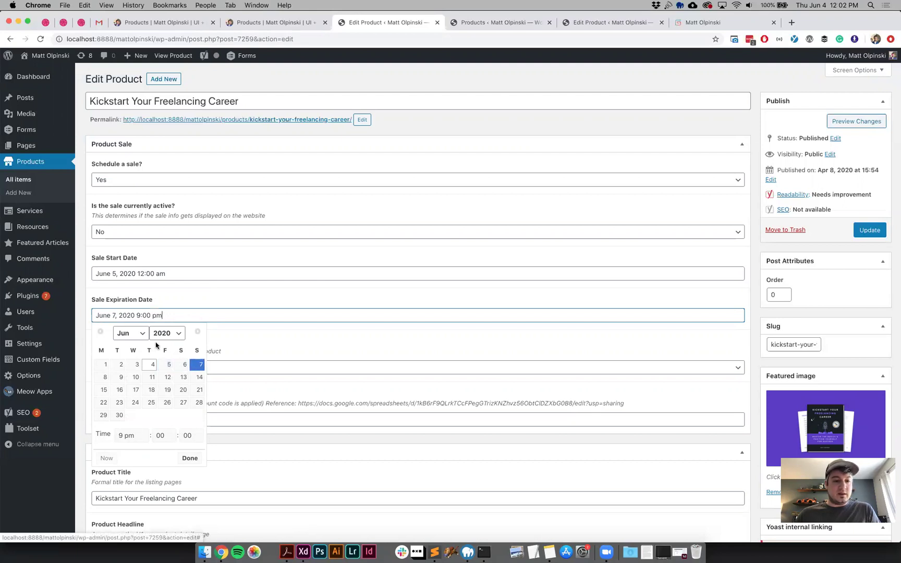
click(189, 459)
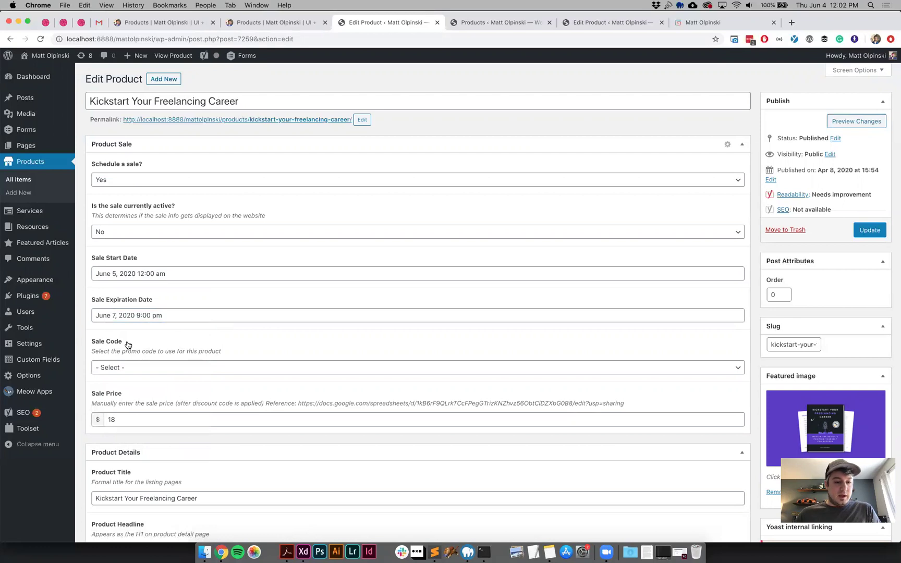
click(166, 367)
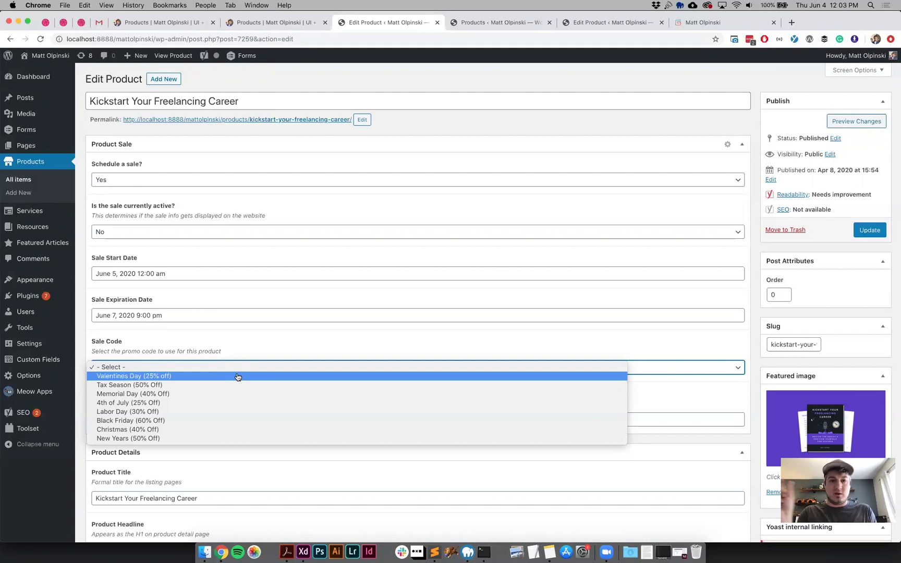
Choose '4th of July (25% Off)' as the Sale Code.
click(80, 464)
click(165, 369)
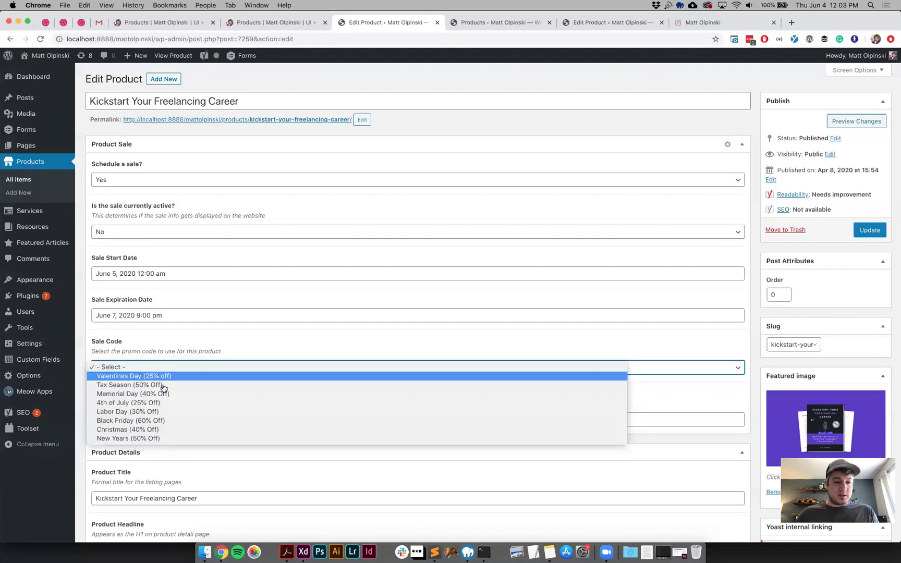
click(164, 404)
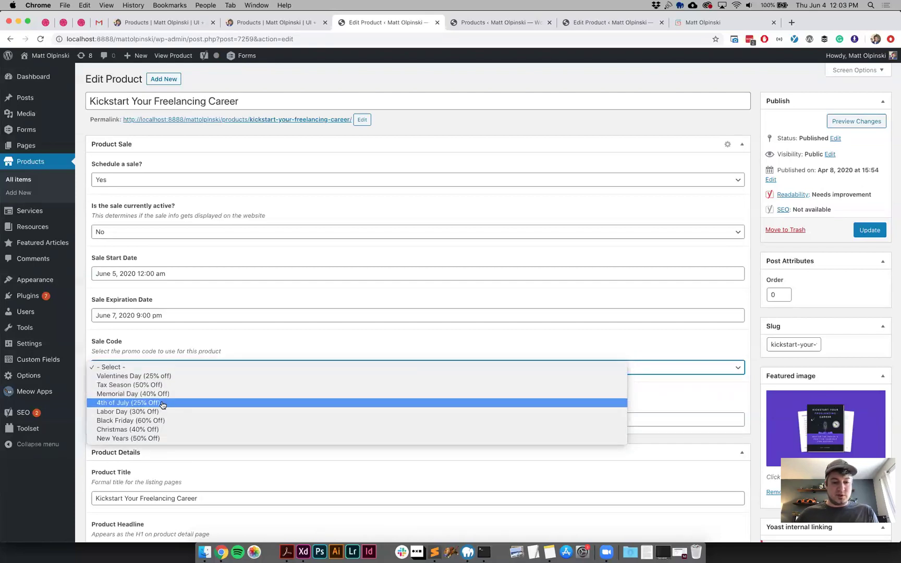
click(139, 420)
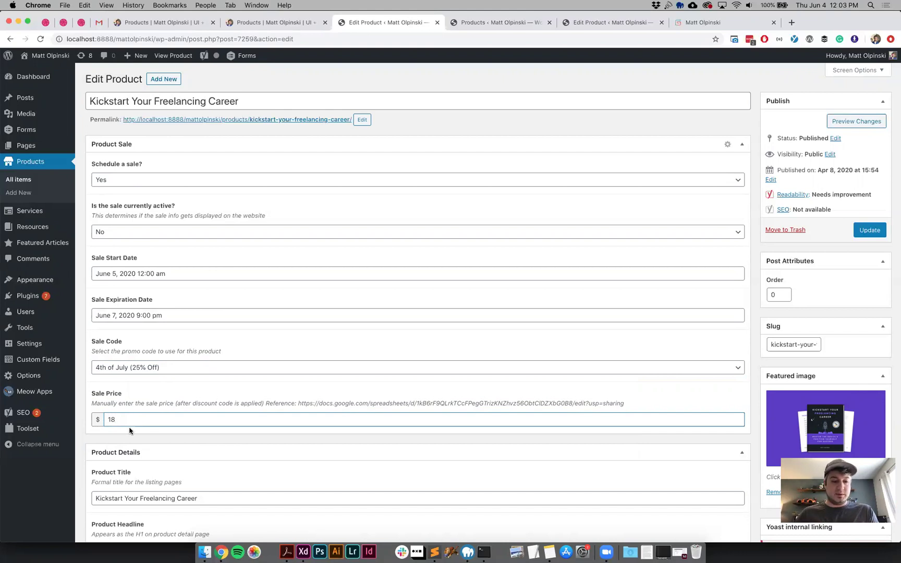
Move the sale start to June 4, 2020 9:00 am and set 'Is the sale currently active?' to Yes.
click(176, 273)
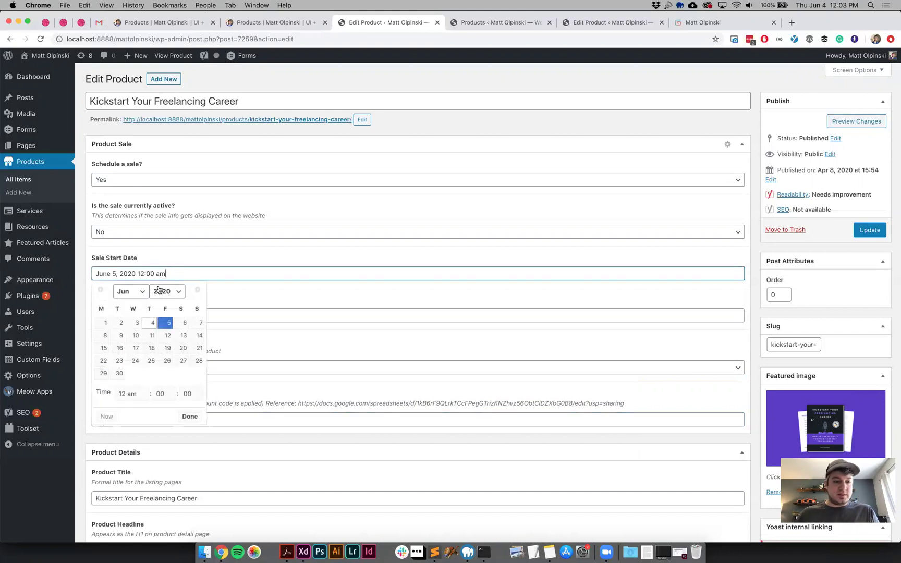
click(150, 323)
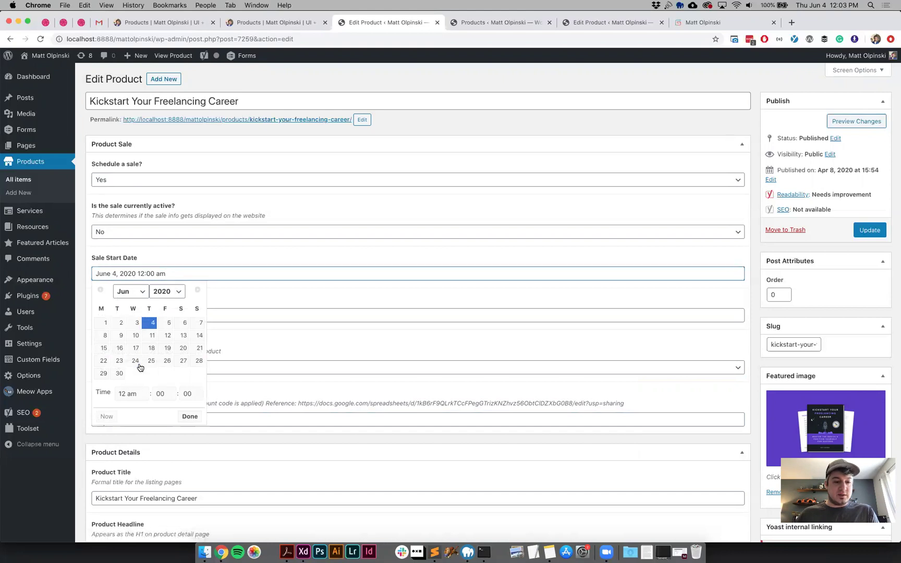
click(138, 395)
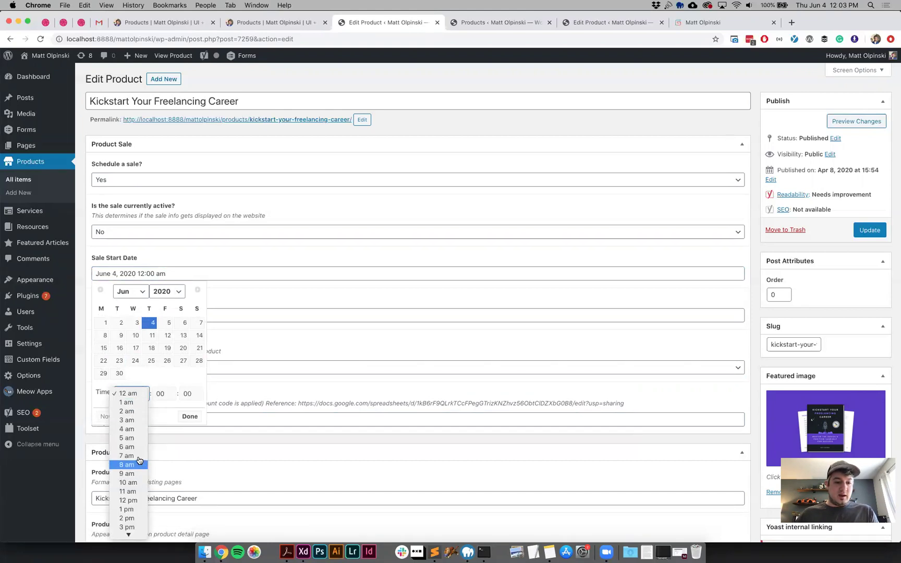
click(131, 474)
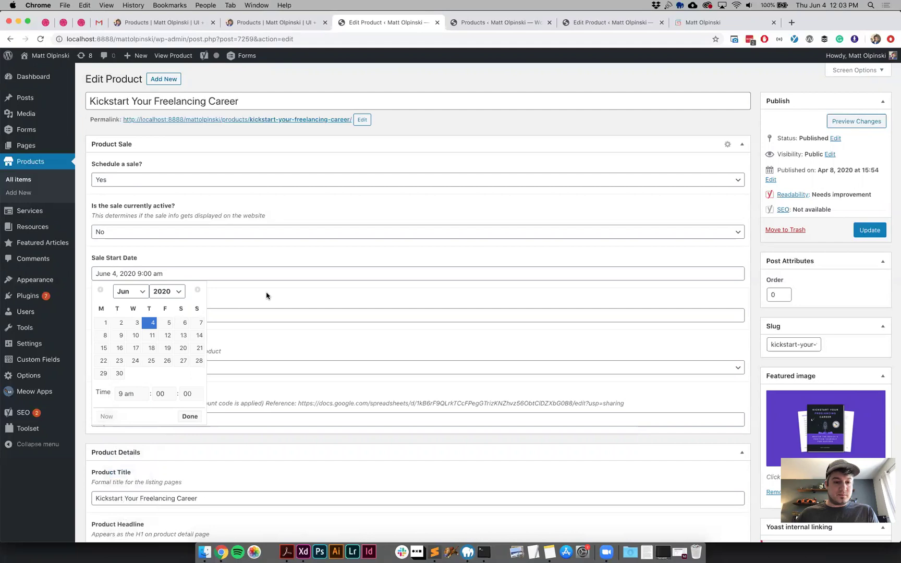
click(214, 294)
click(139, 235)
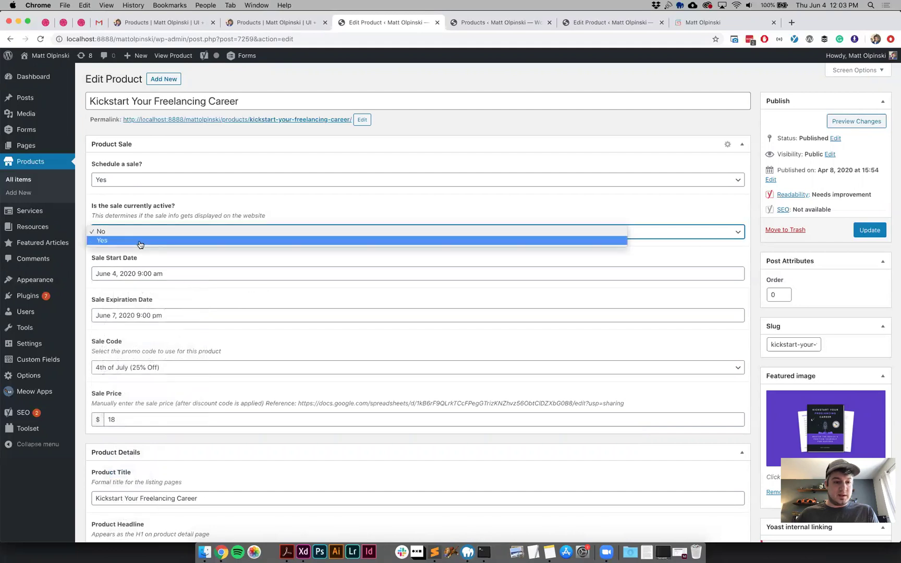
click(140, 240)
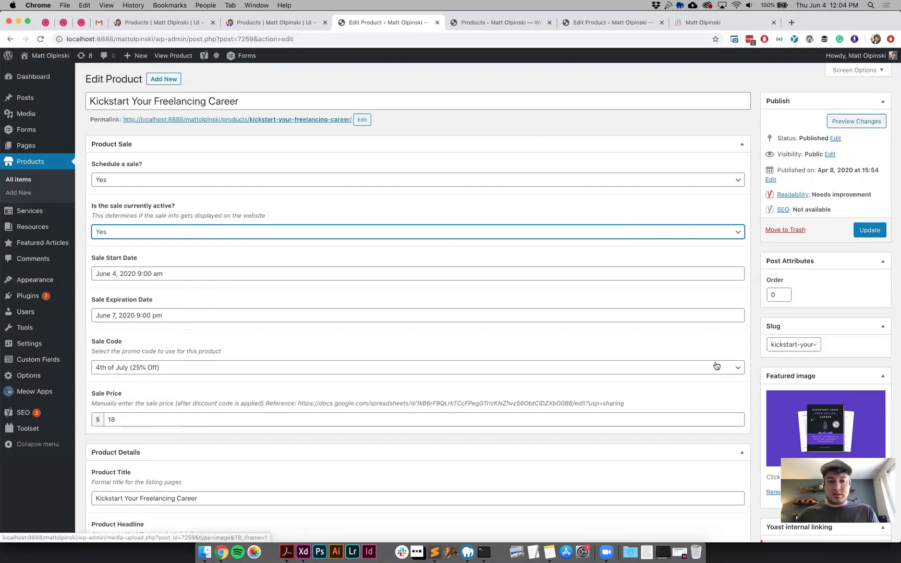
Check the public Products page, then update Kickstart Your Freelancing Career from its edit tab.
click(276, 20)
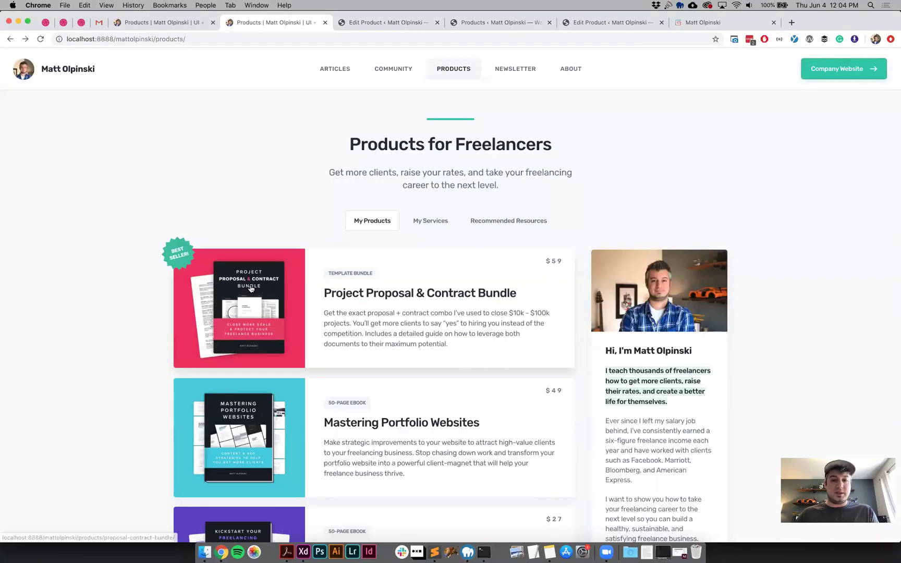
scroll(268, 358, down, 3)
scroll(268, 358, up, 3)
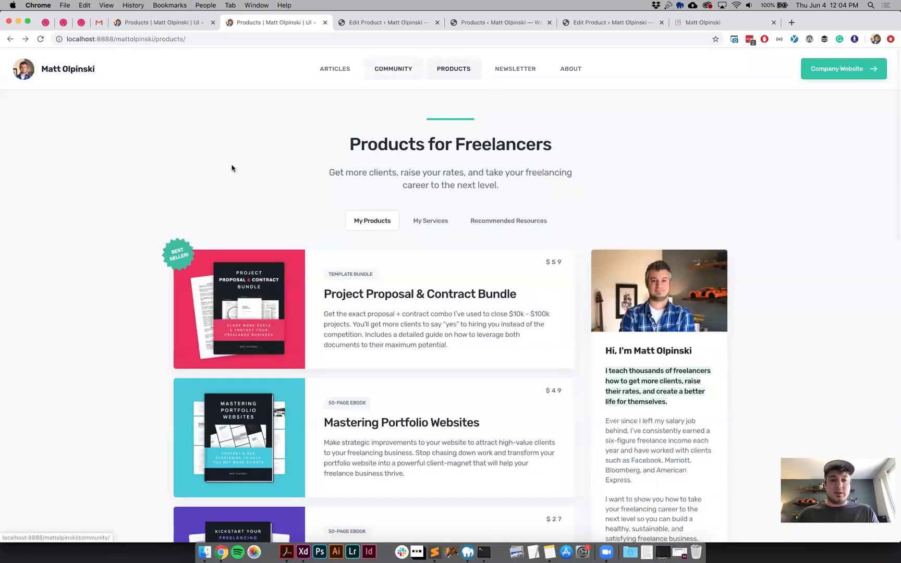
click(412, 23)
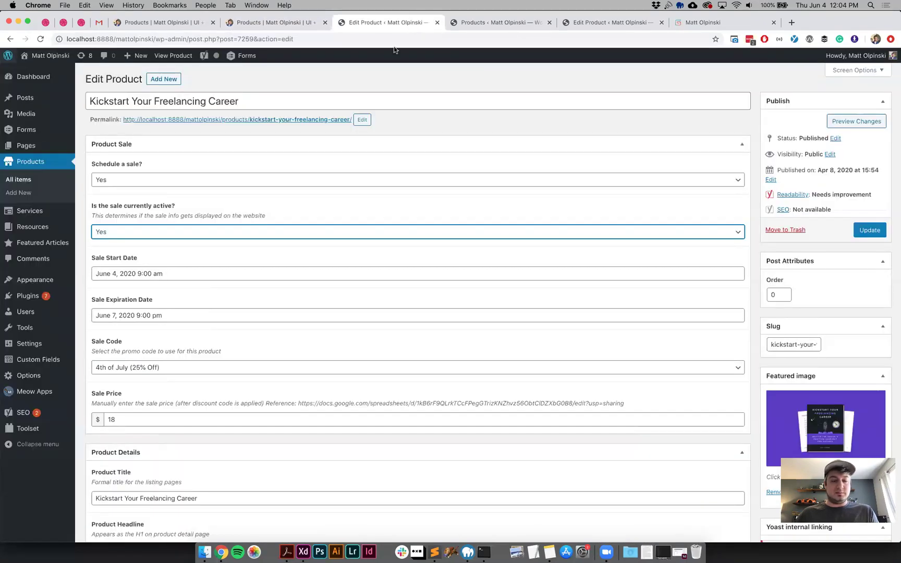
click(871, 230)
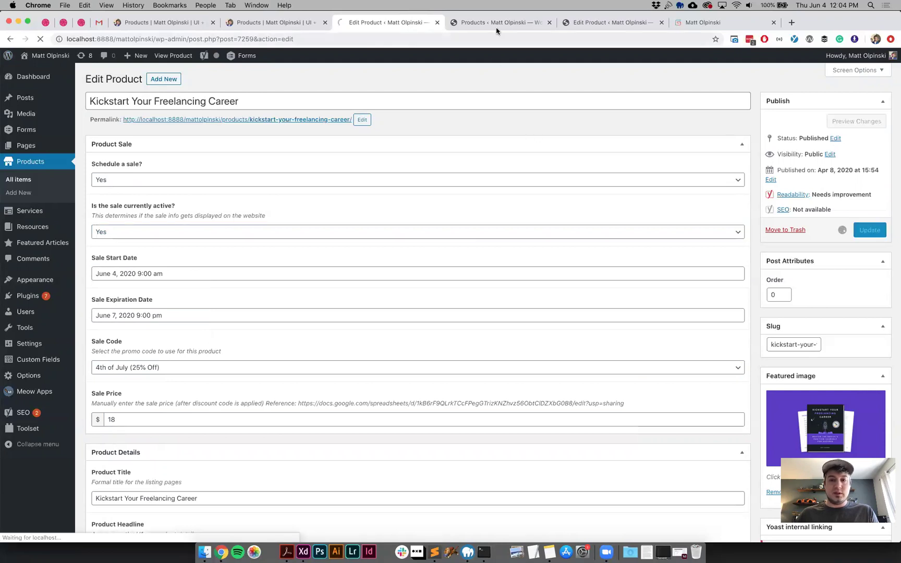